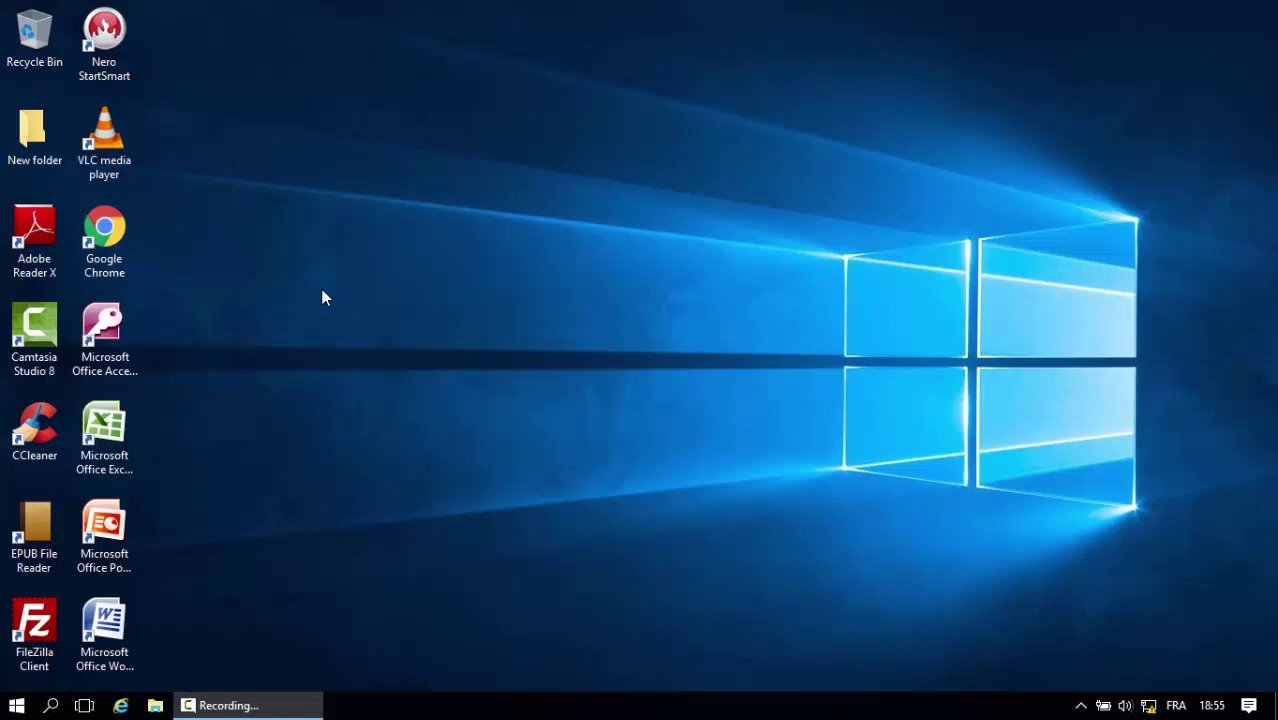
Step: Examine the CPU and memory performance figures in Task Manager, and close it
right_click(428, 707)
left_click(494, 613)
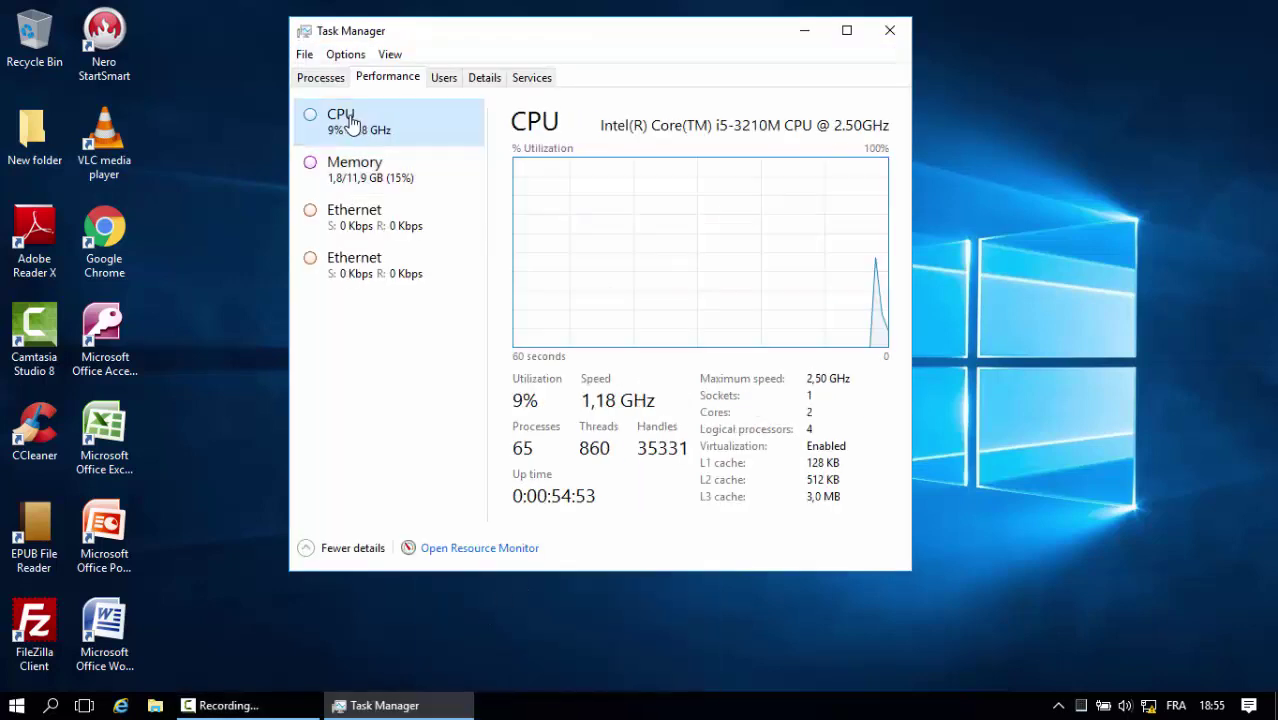
left_click(365, 172)
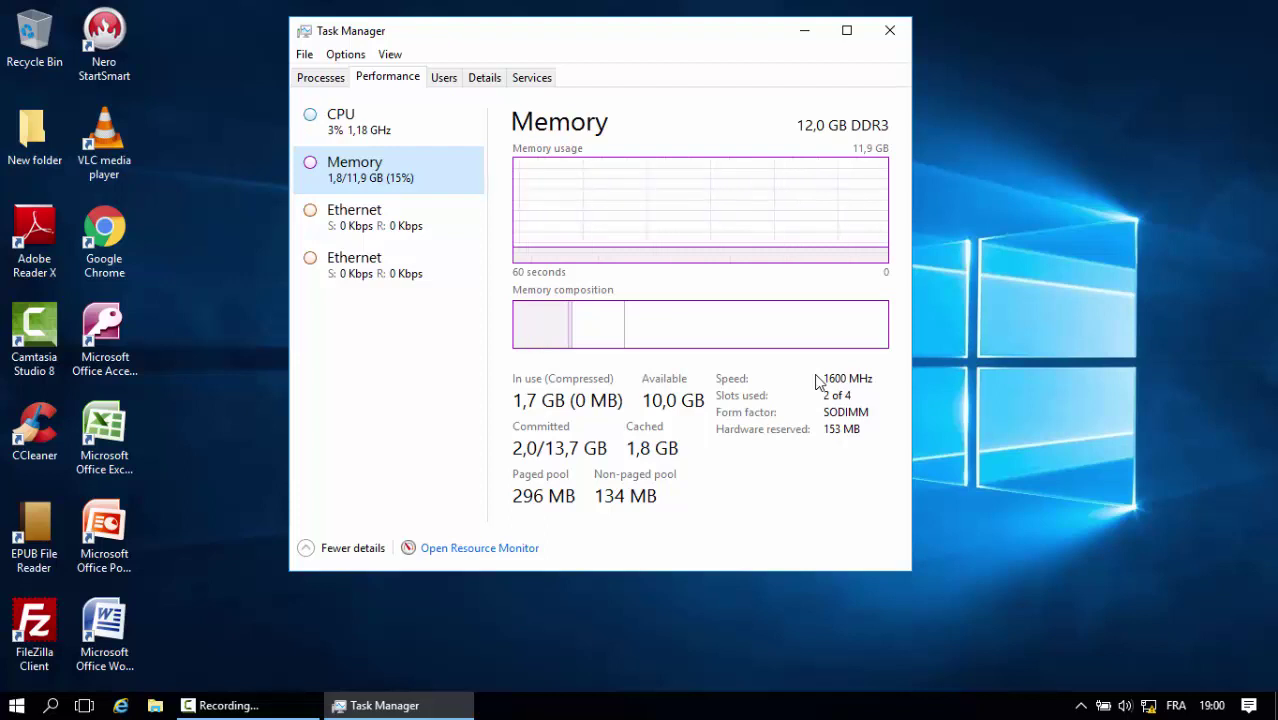
left_click(1050, 395)
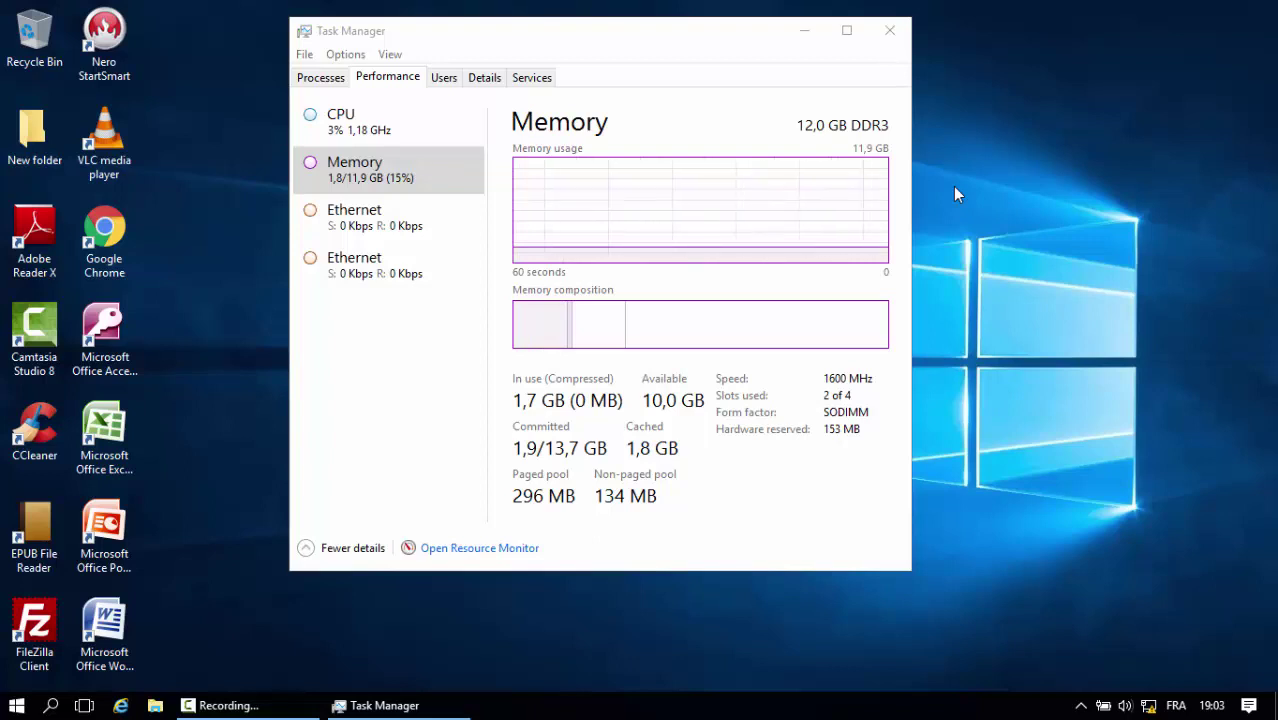
left_click(887, 30)
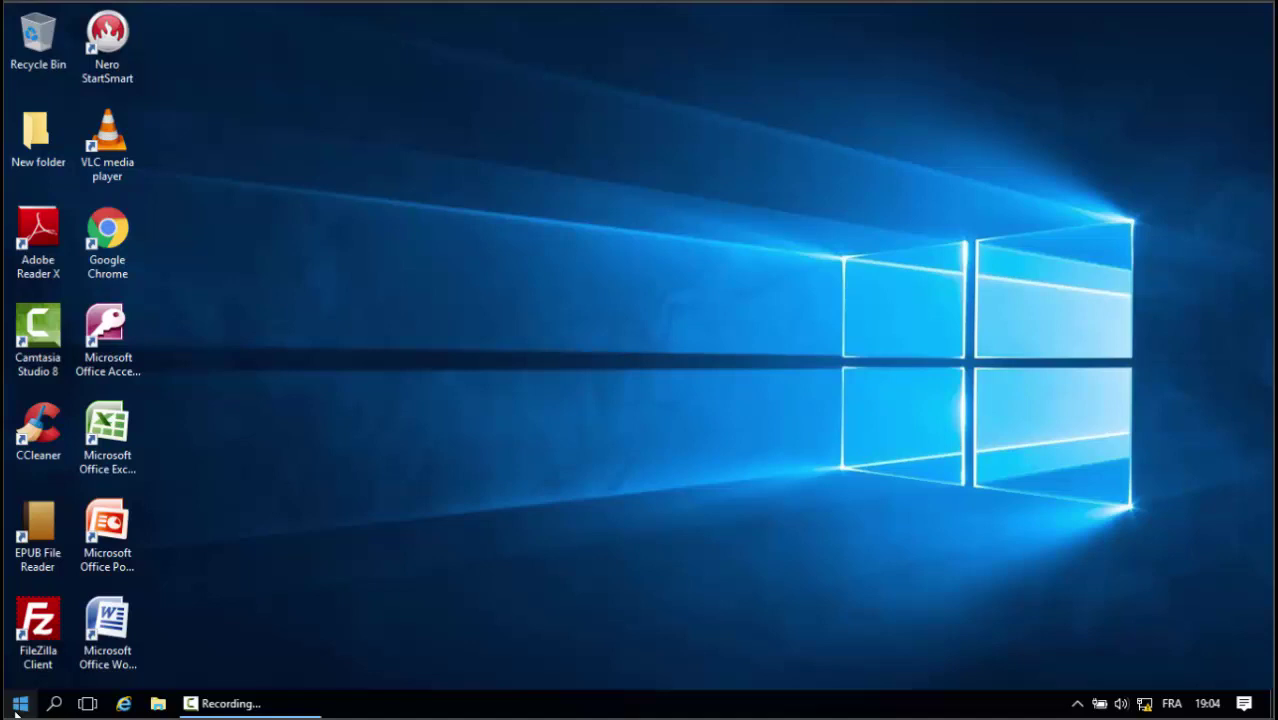
Step: Open Server Manager and launch Hyper-V Manager from its administrative tools
left_click(15, 710)
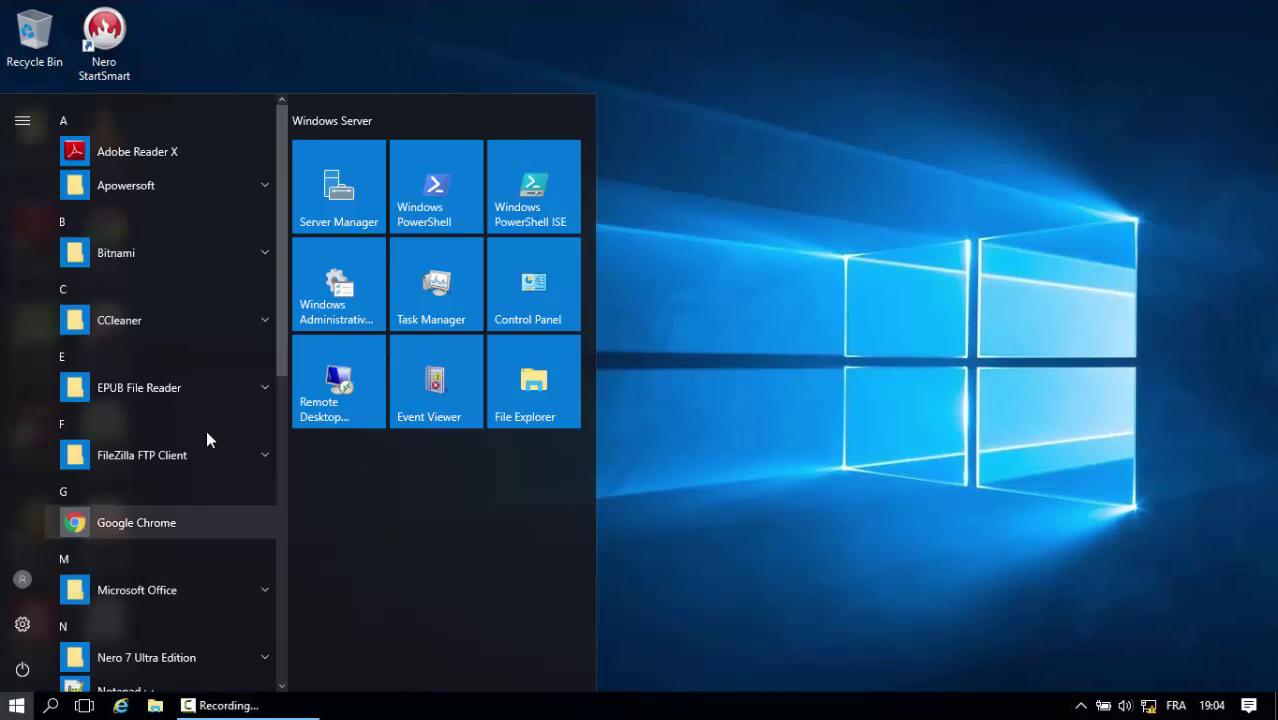
left_click(333, 198)
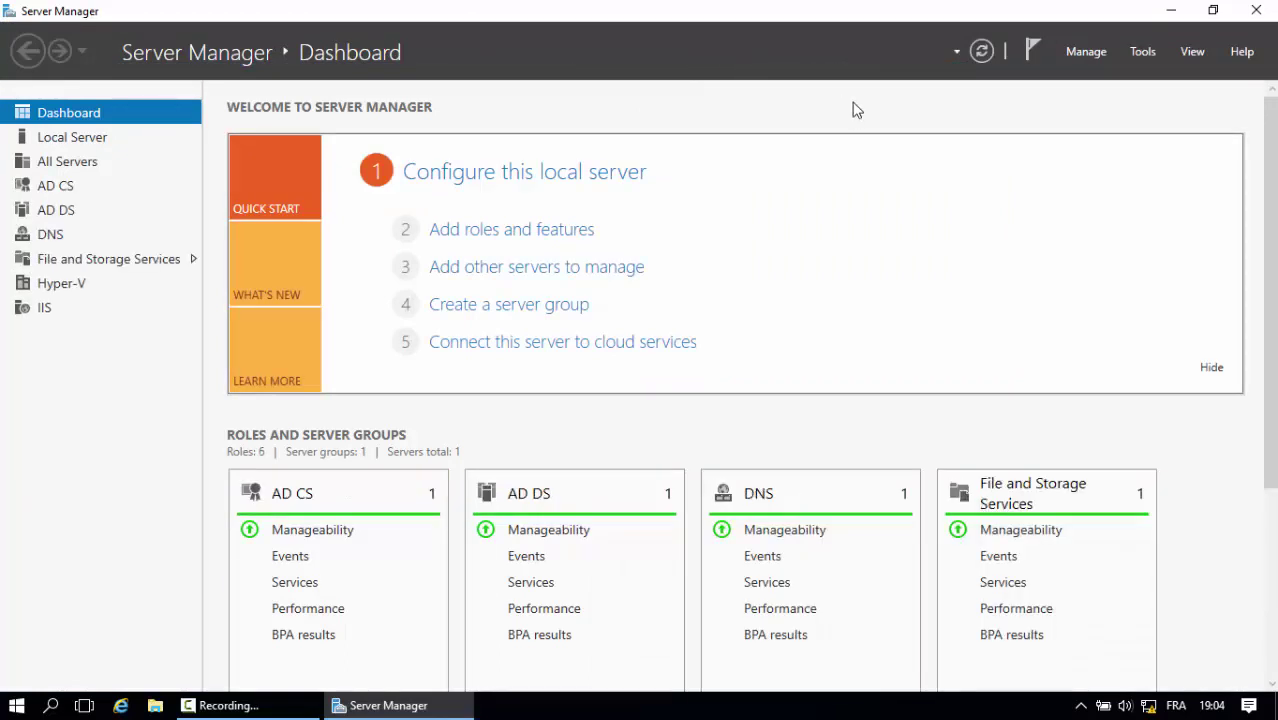
left_click(1143, 55)
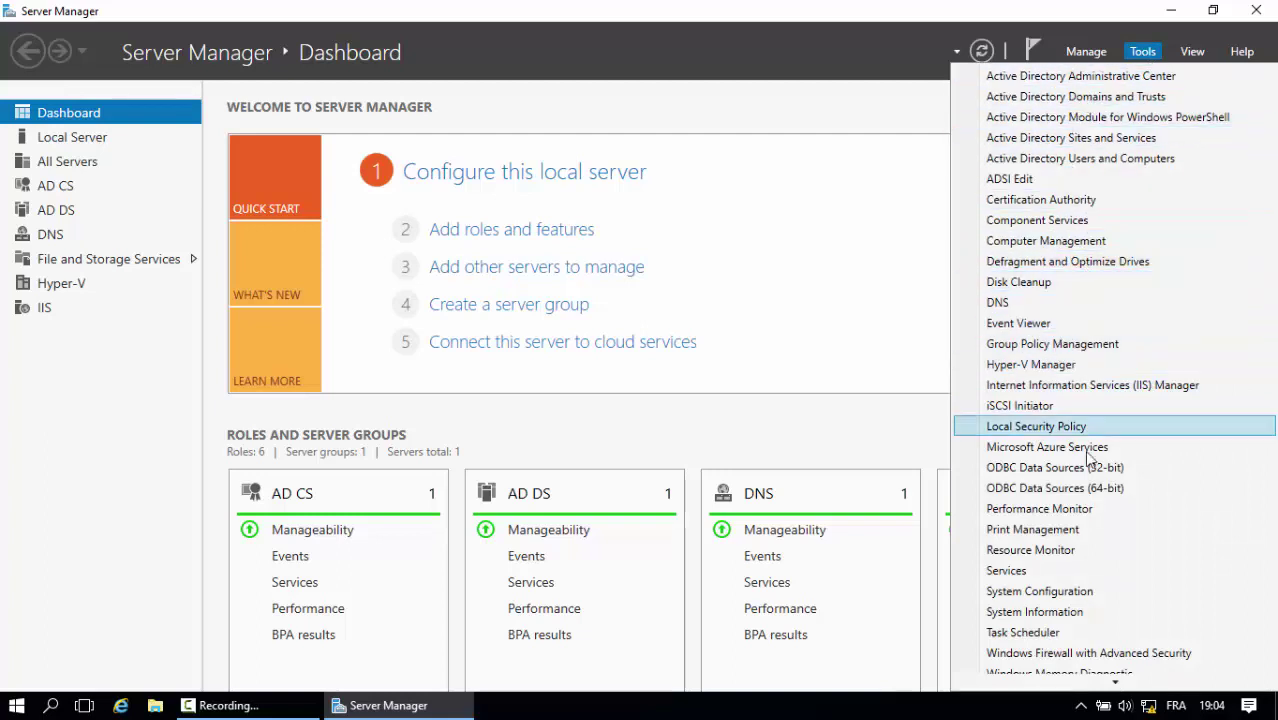
mouse_move(1115, 685)
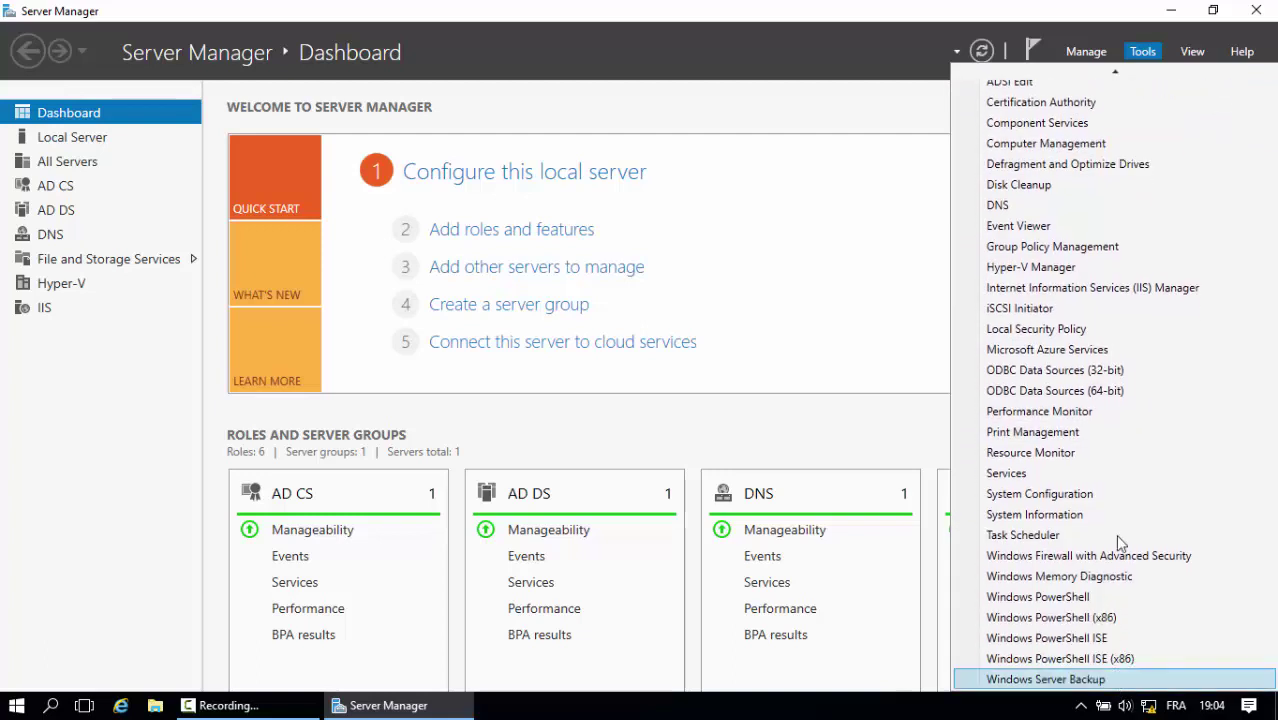
mouse_move(1115, 72)
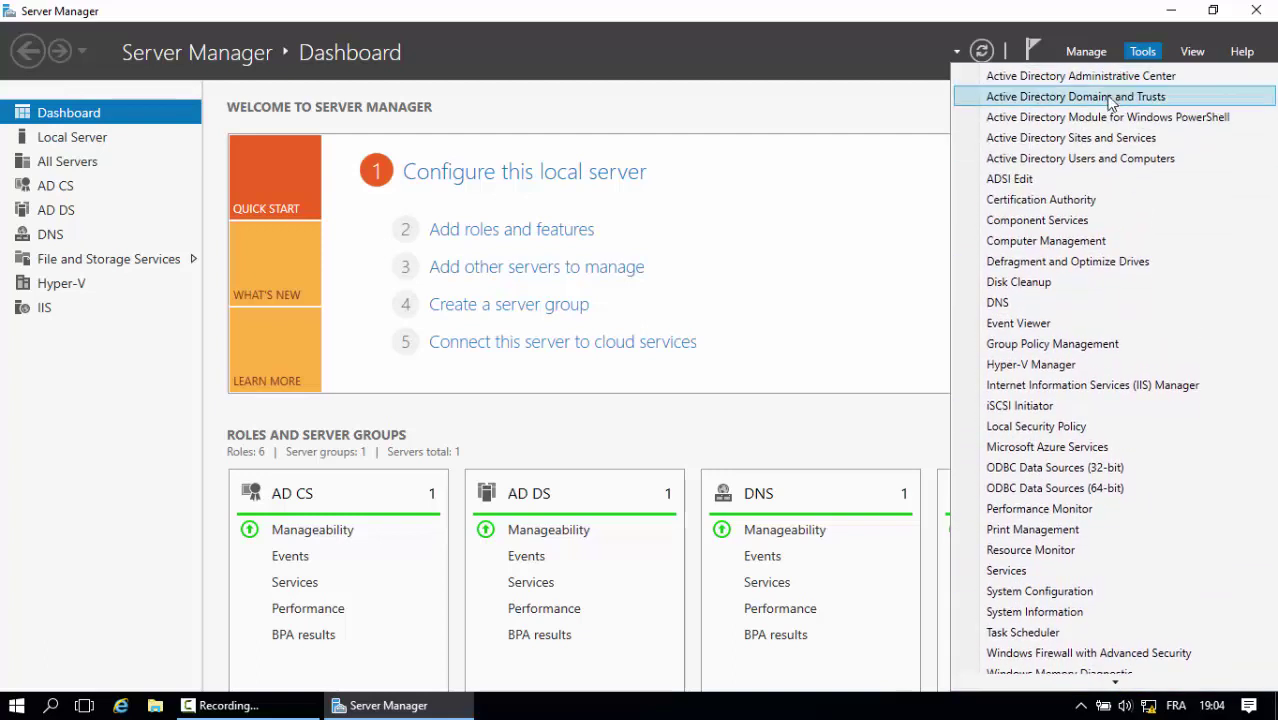
left_click(1048, 372)
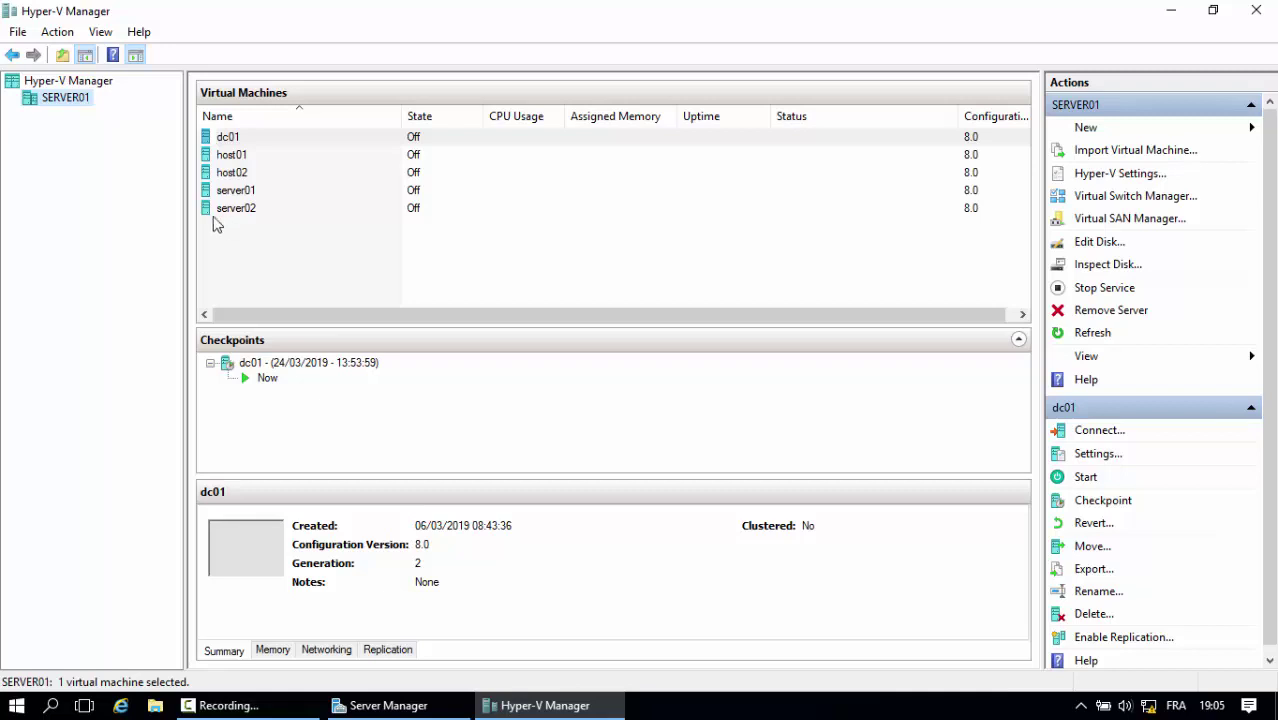
Step: Start creating a new virtual machine on SERVER01 and name it server03
right_click(73, 101)
mouse_move(157, 108)
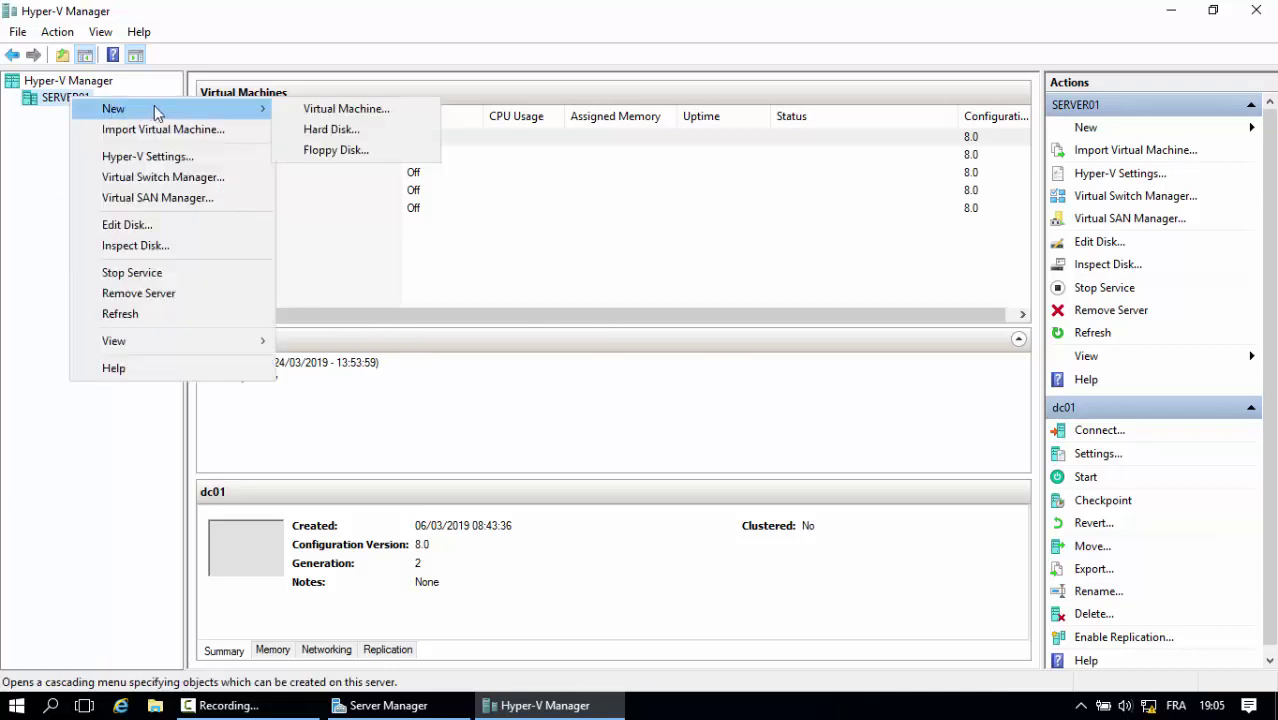
left_click(303, 112)
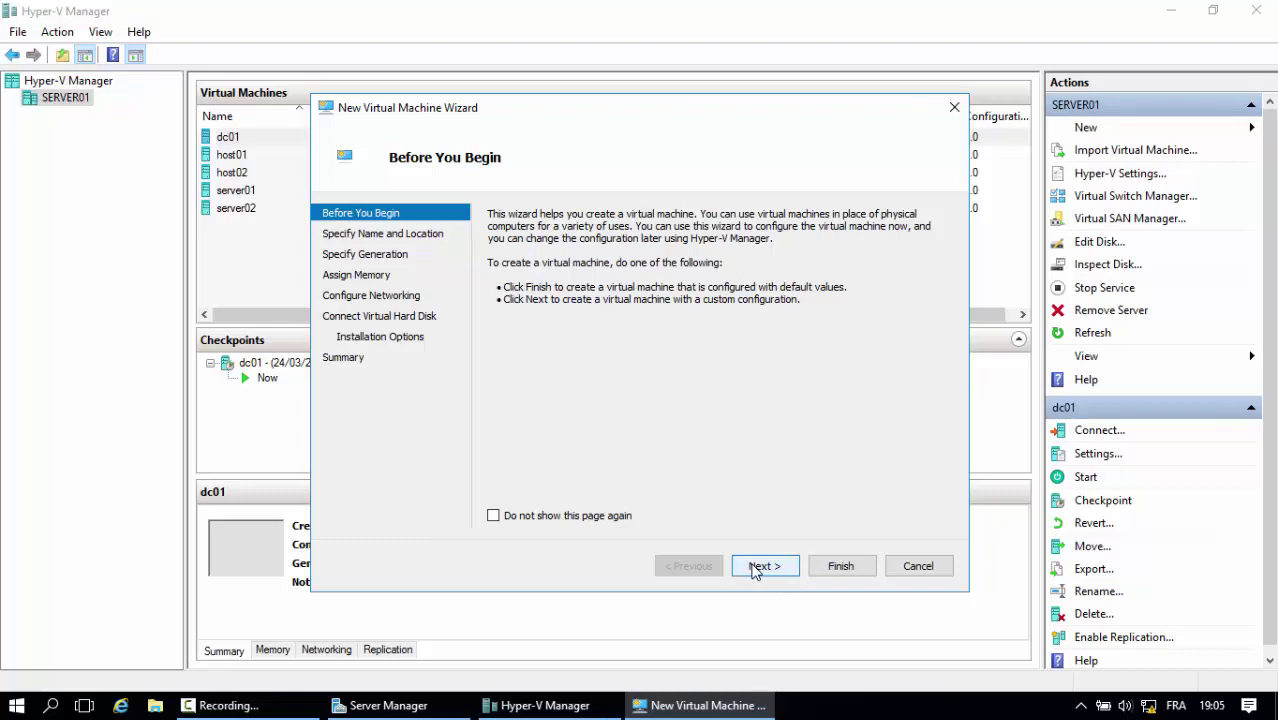
left_click(760, 566)
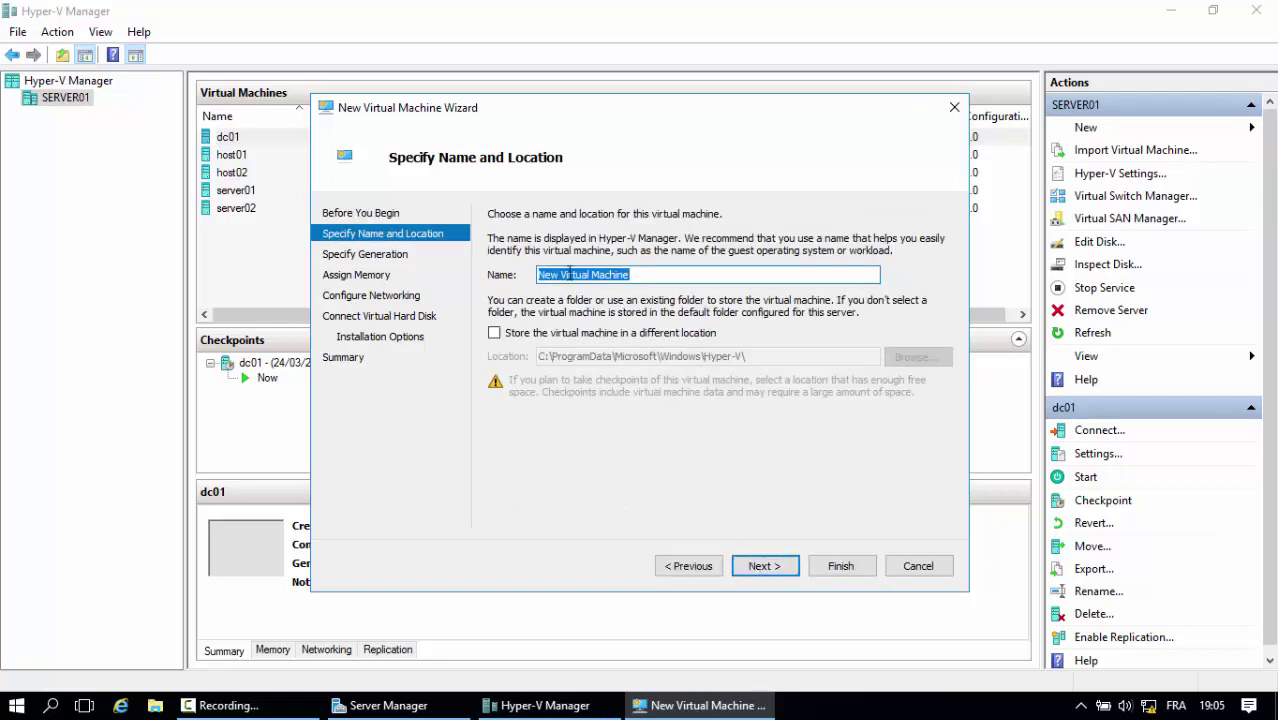
left_click(636, 275)
left_click_drag(636, 275, 512, 276)
type("server03")
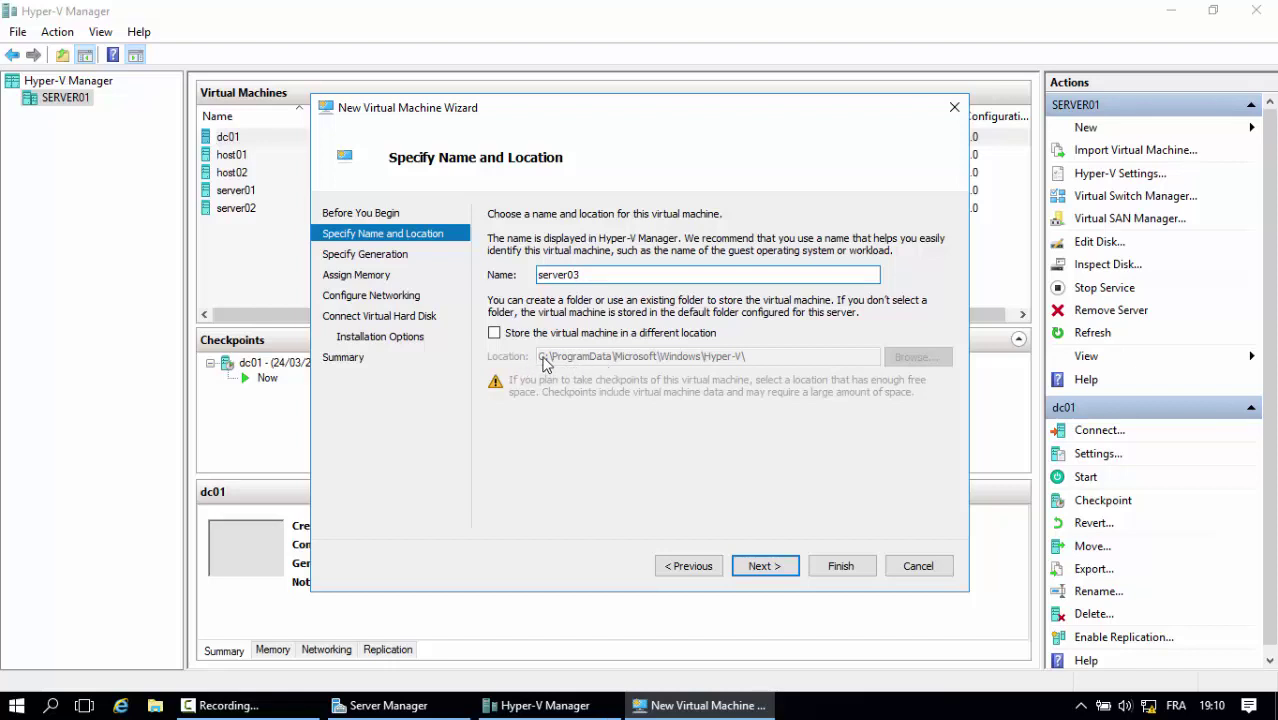
Step: Switch to File Explorer, check the free space on the drives and open the data (K:) drive
left_click(155, 706)
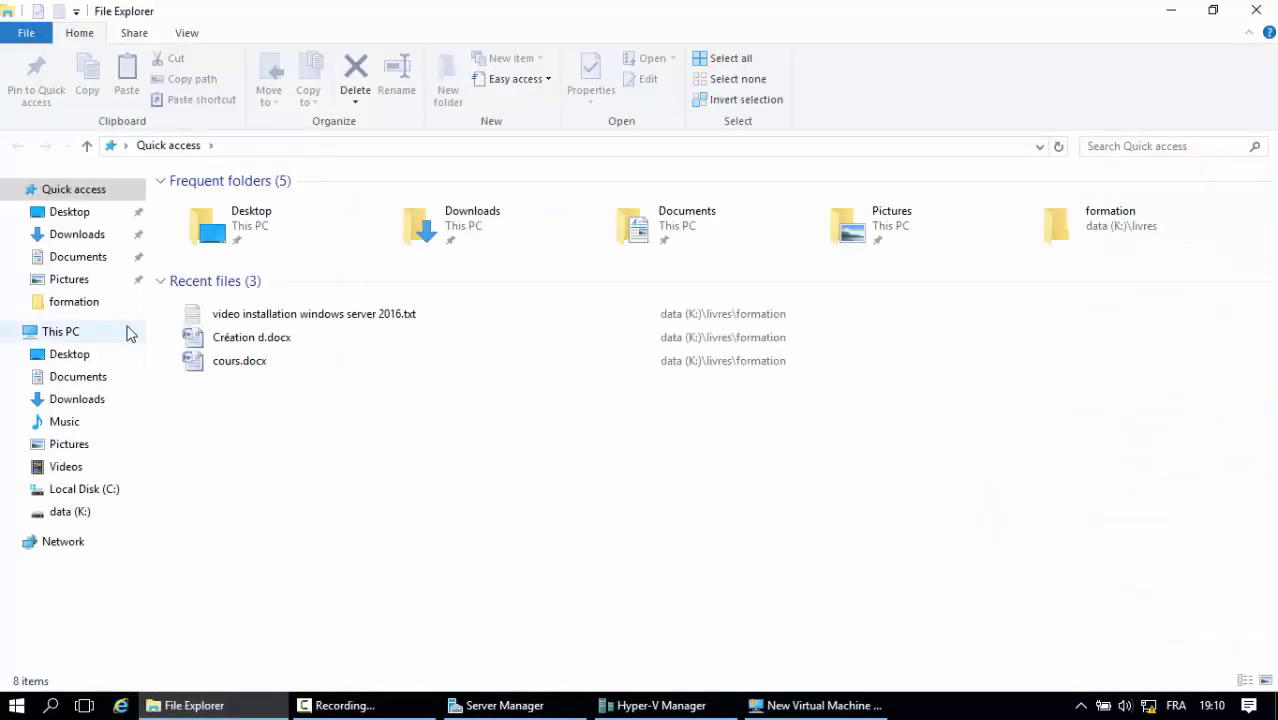
left_click(56, 336)
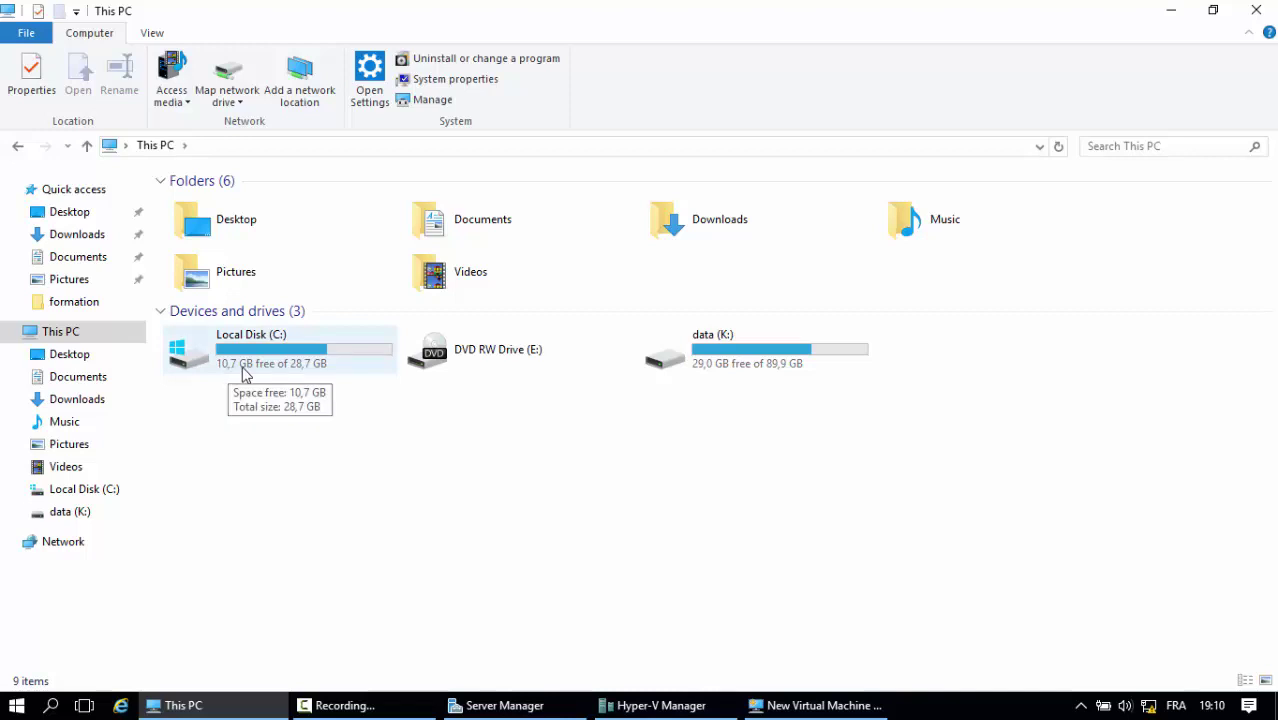
double_click(722, 363)
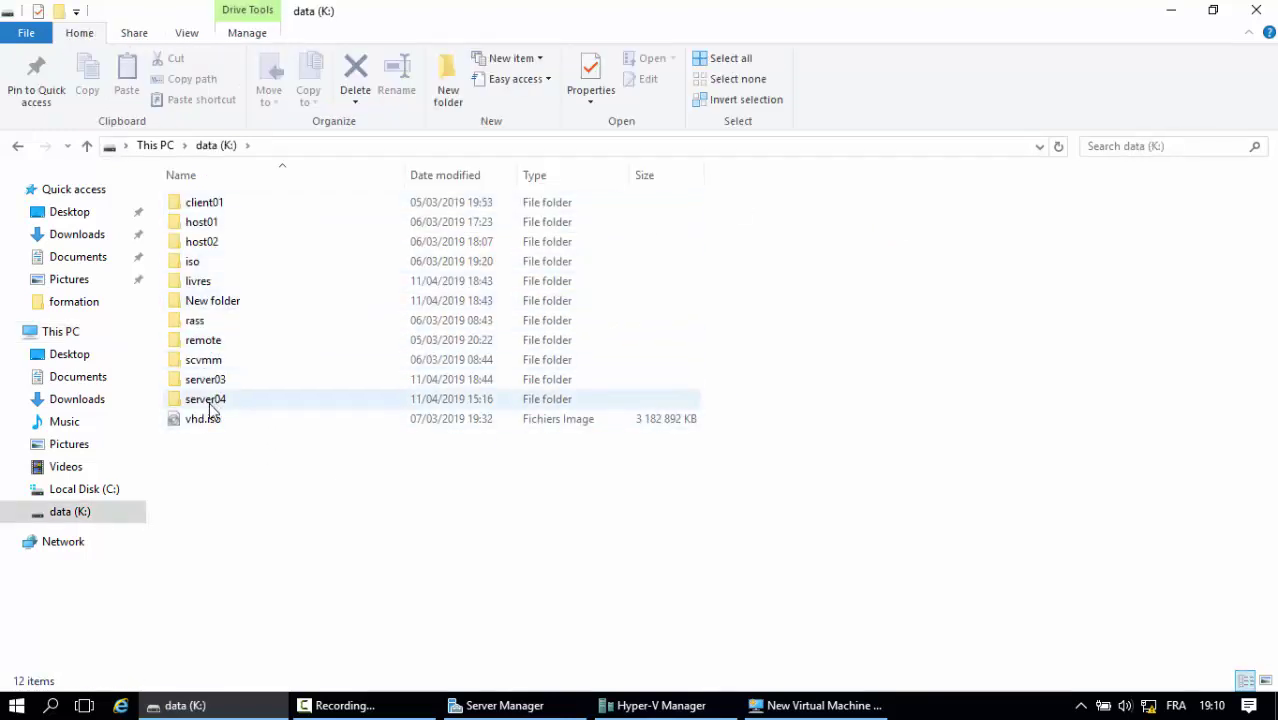
Step: Check the sizes of the client01 and host01 folders in their properties
right_click(198, 203)
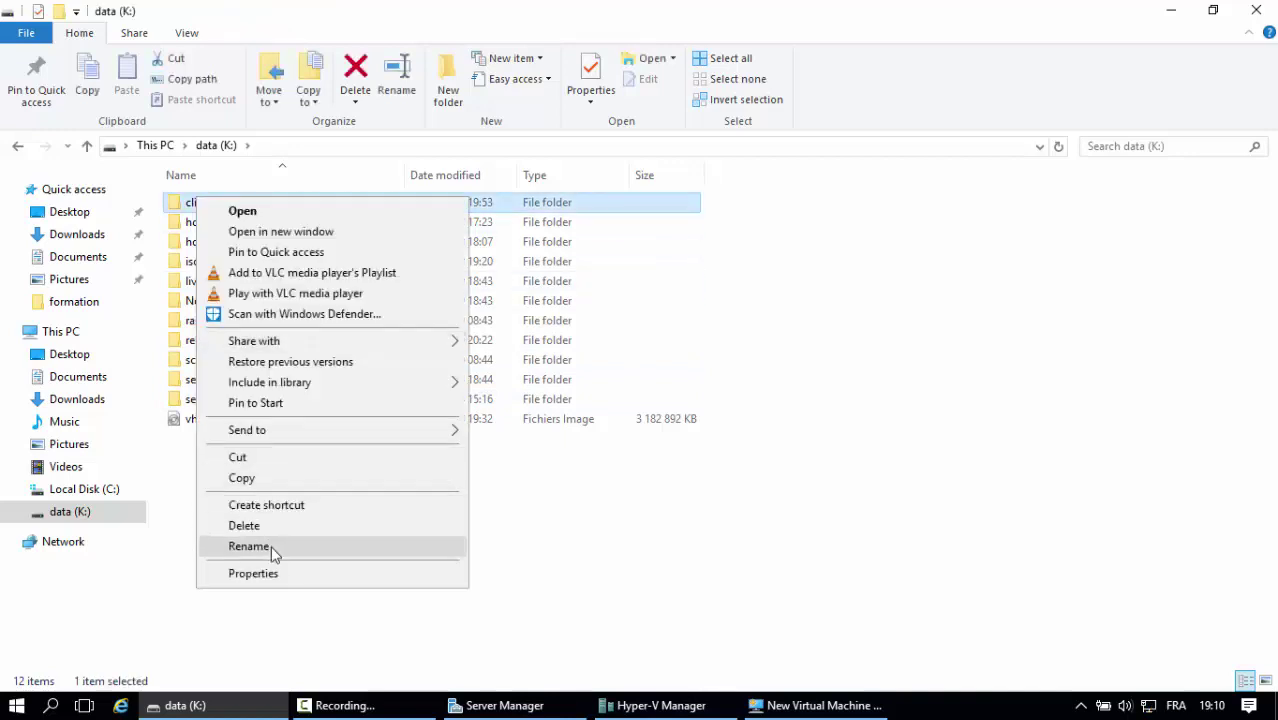
left_click(271, 546)
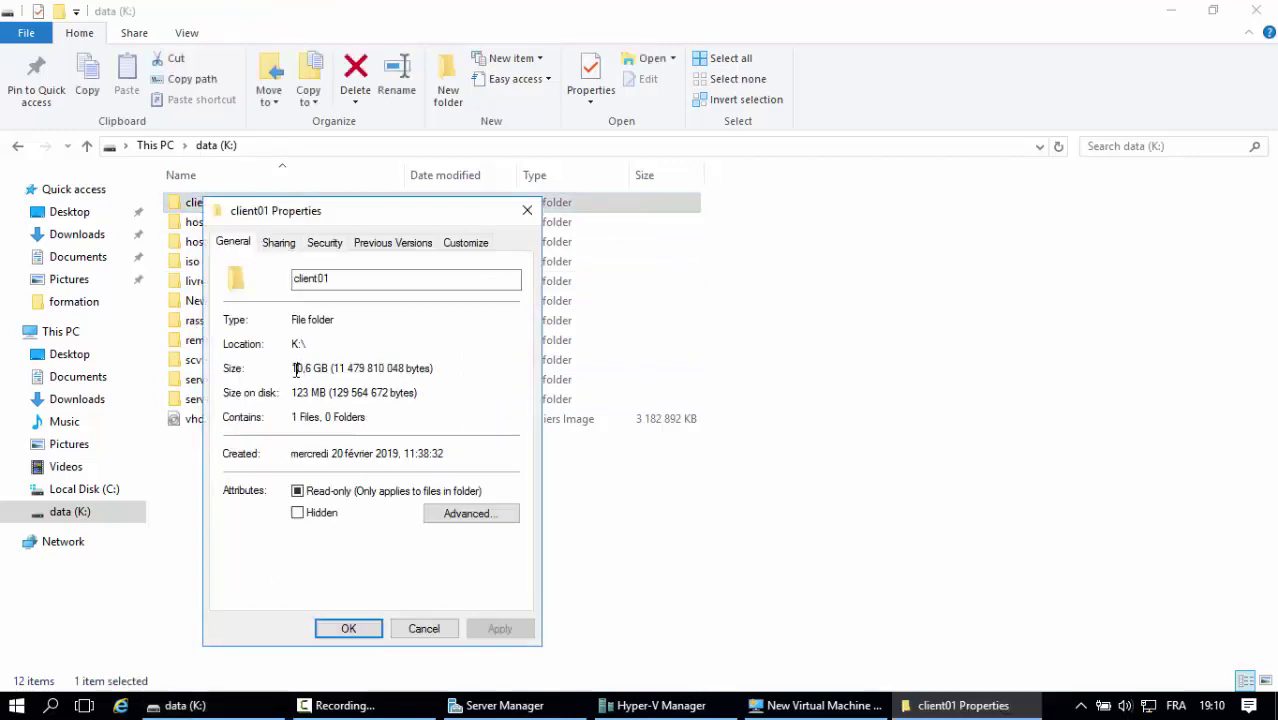
left_click_drag(296, 368, 331, 368)
left_click(527, 211)
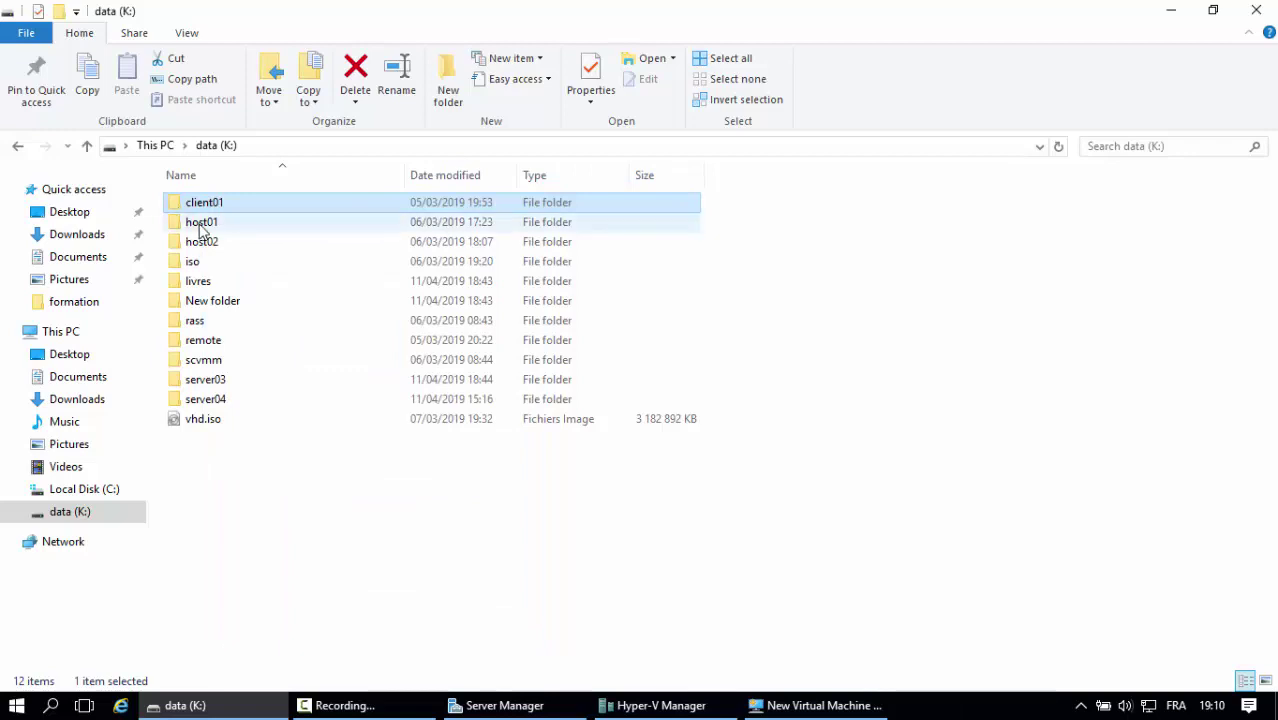
right_click(203, 228)
left_click(270, 601)
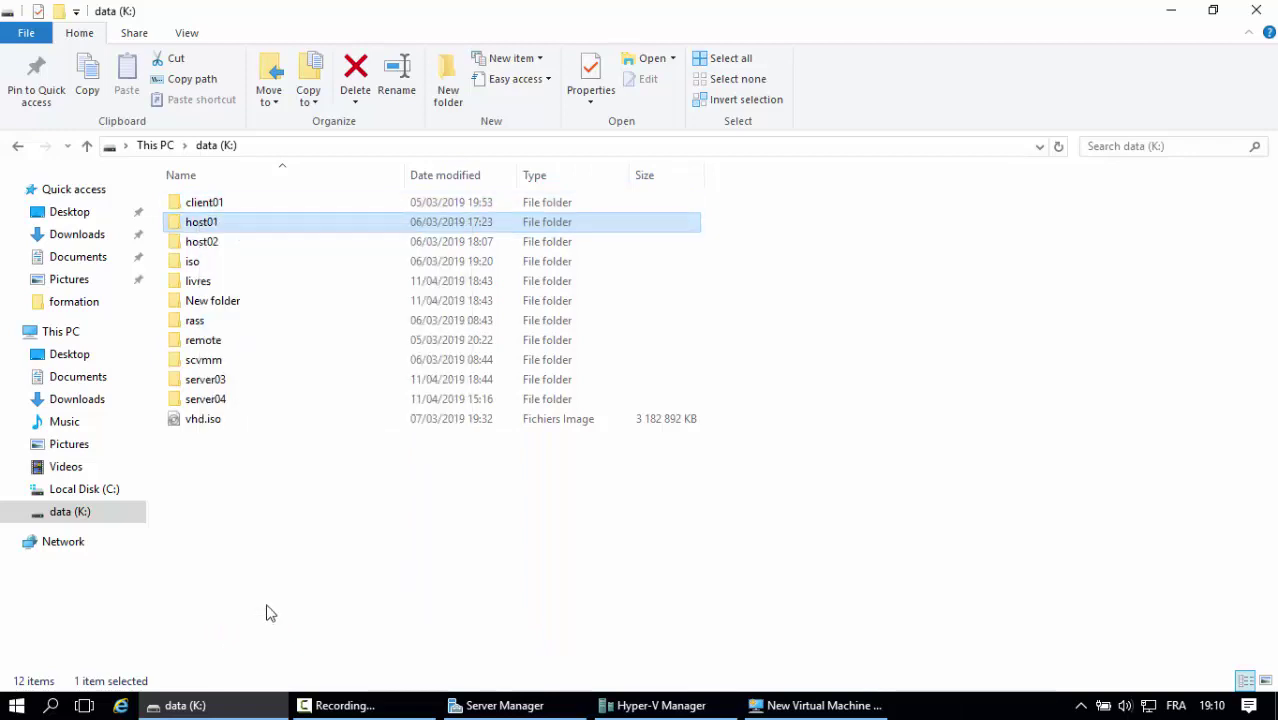
left_click_drag(297, 398, 368, 398)
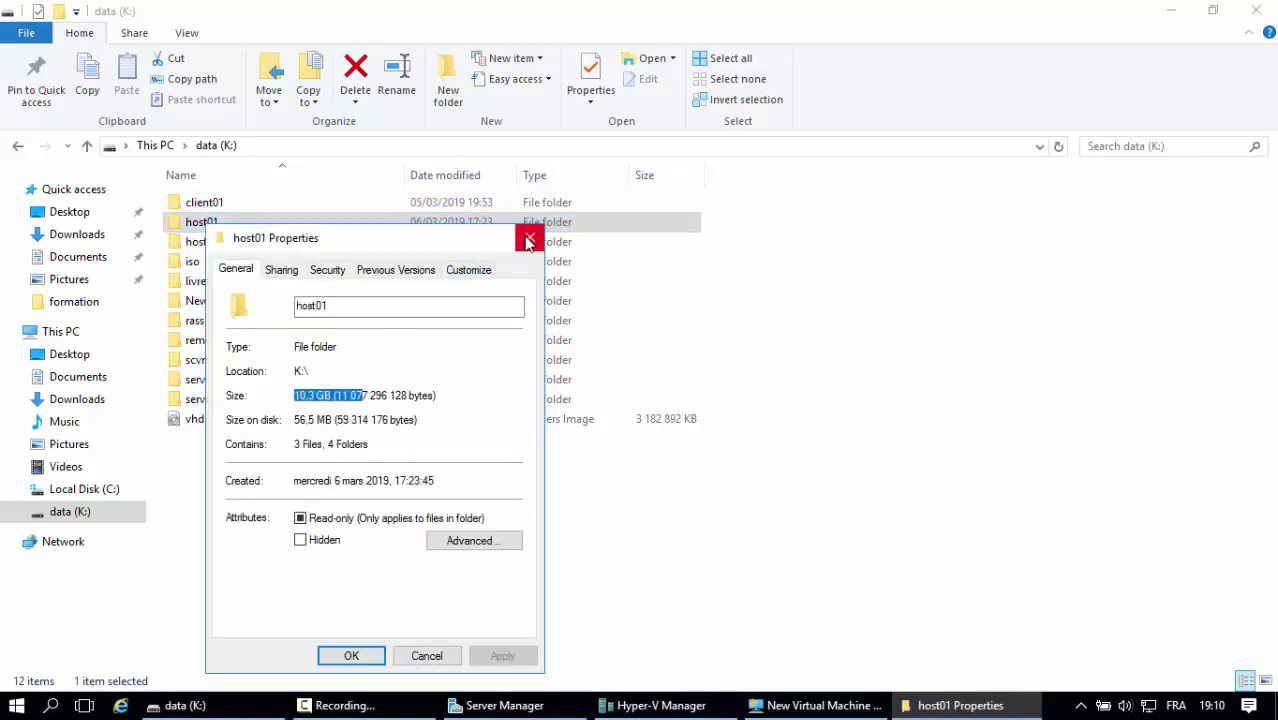
left_click(530, 237)
Step: Check the free space of data (K:) and the combined size of all its files and folders
left_click(87, 145)
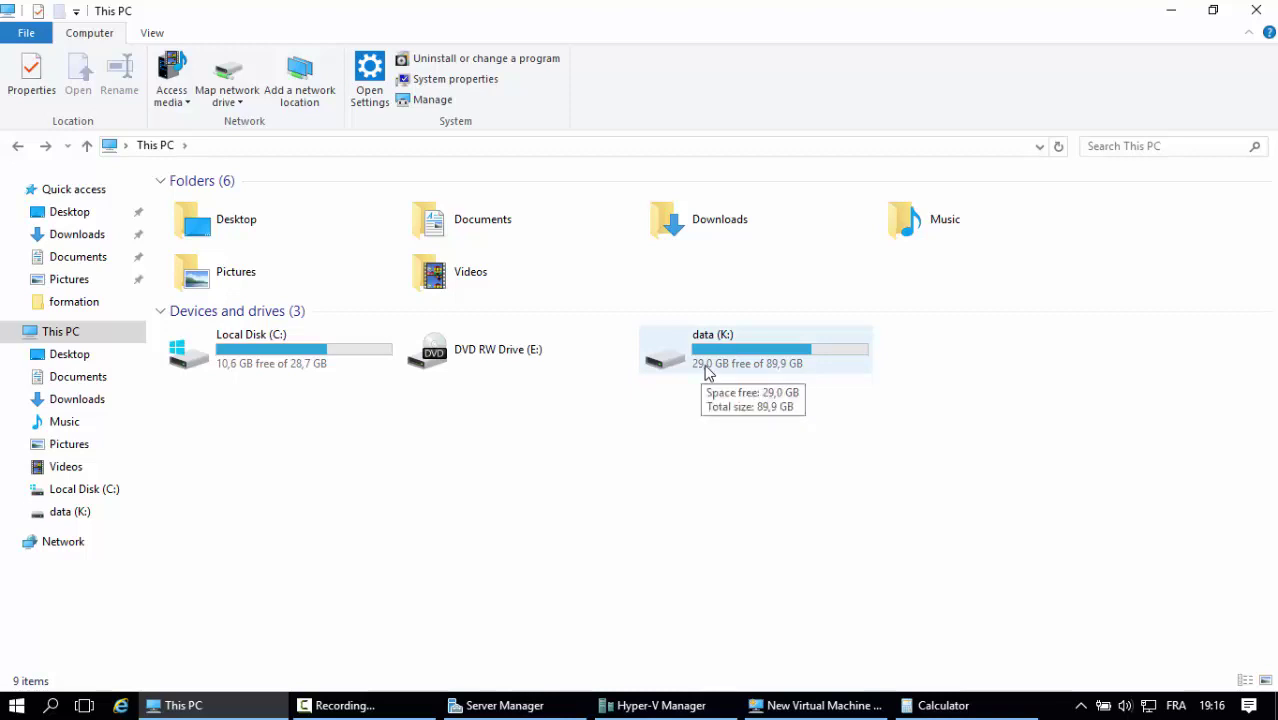
double_click(742, 354)
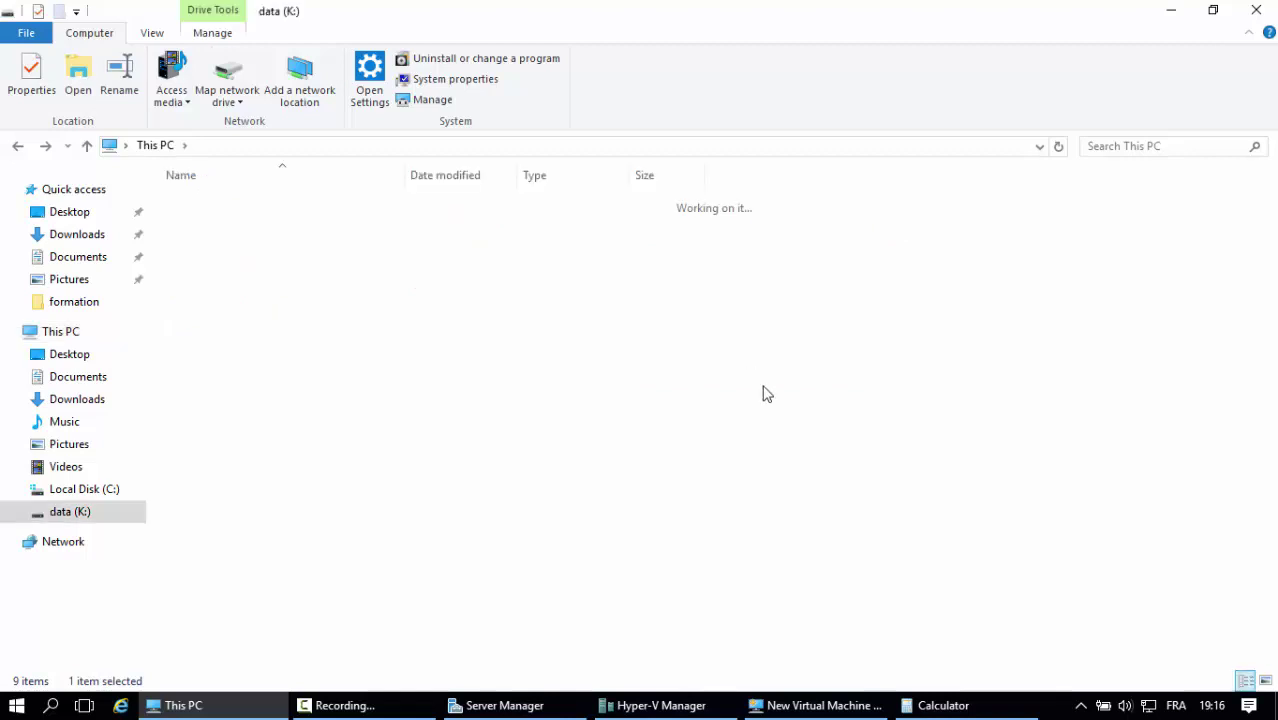
left_click_drag(462, 596, 205, 215)
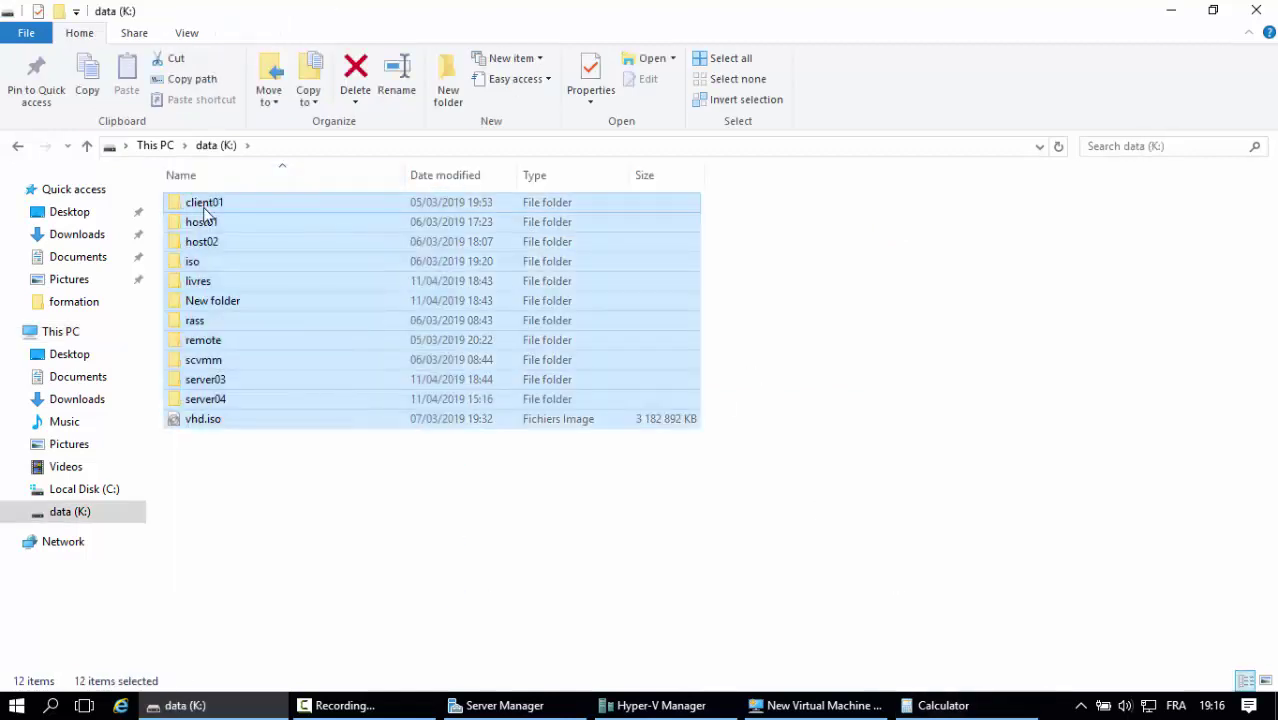
right_click(205, 215)
left_click(325, 496)
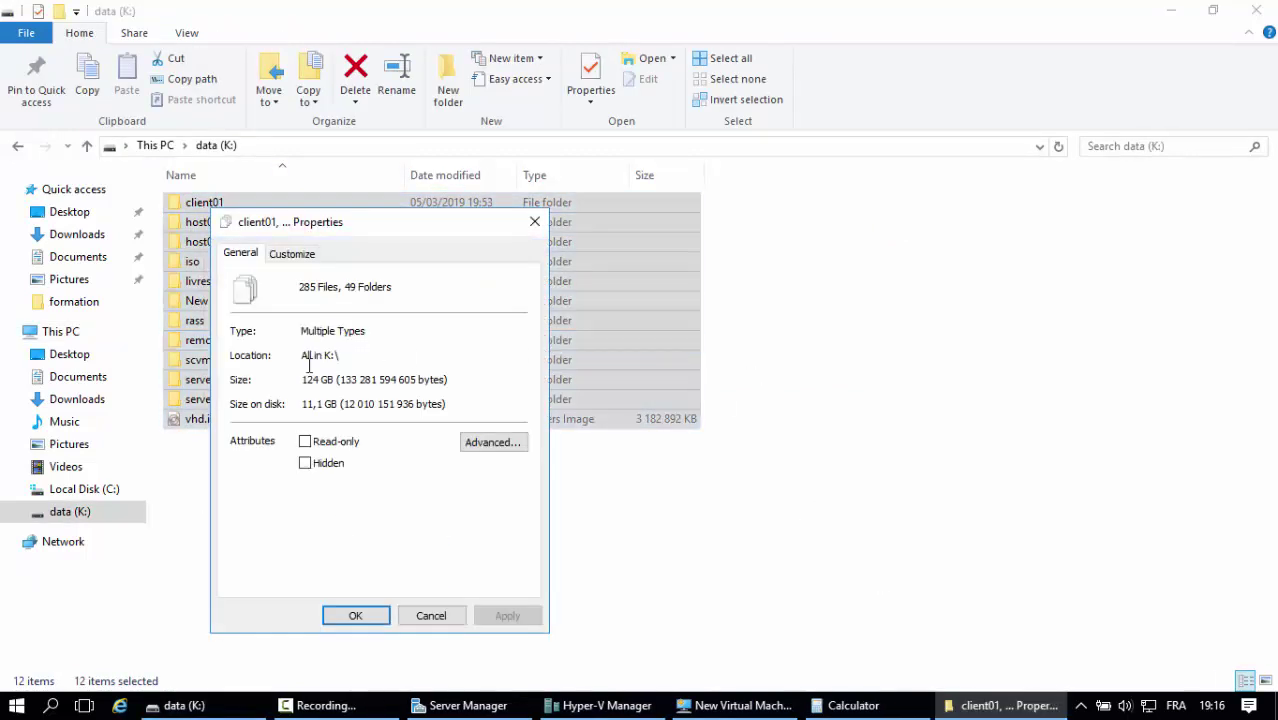
left_click(533, 223)
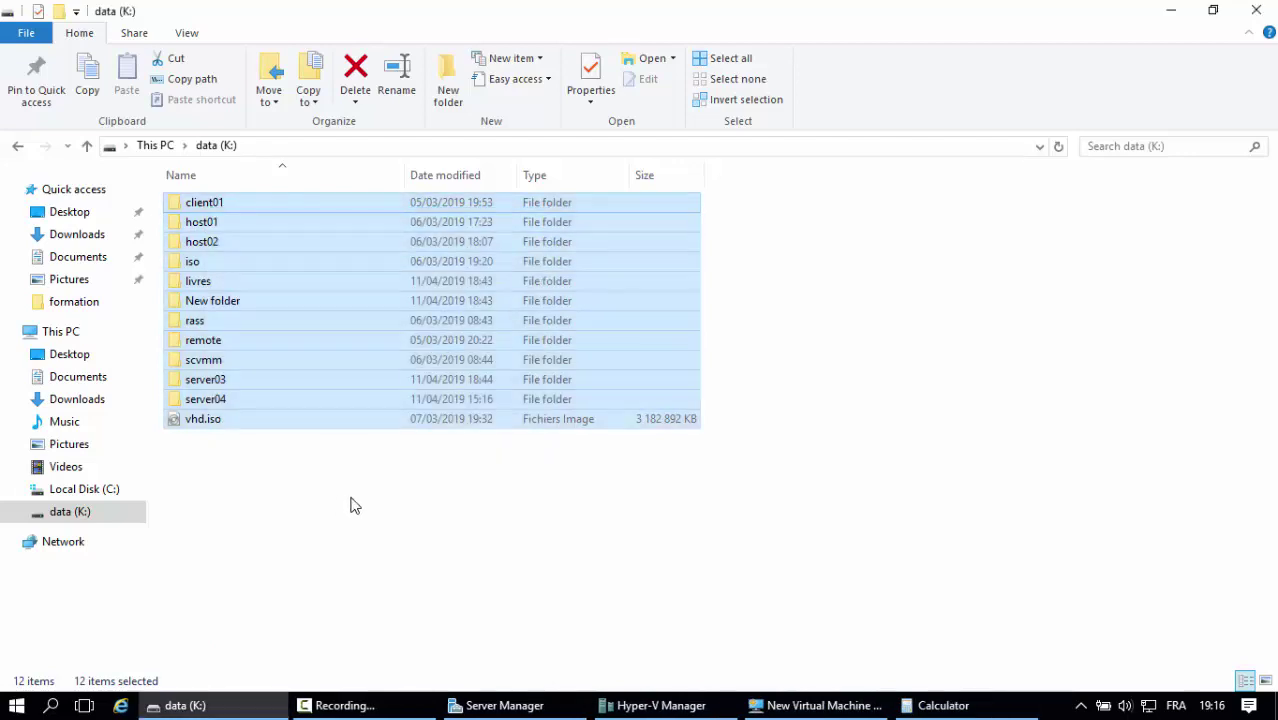